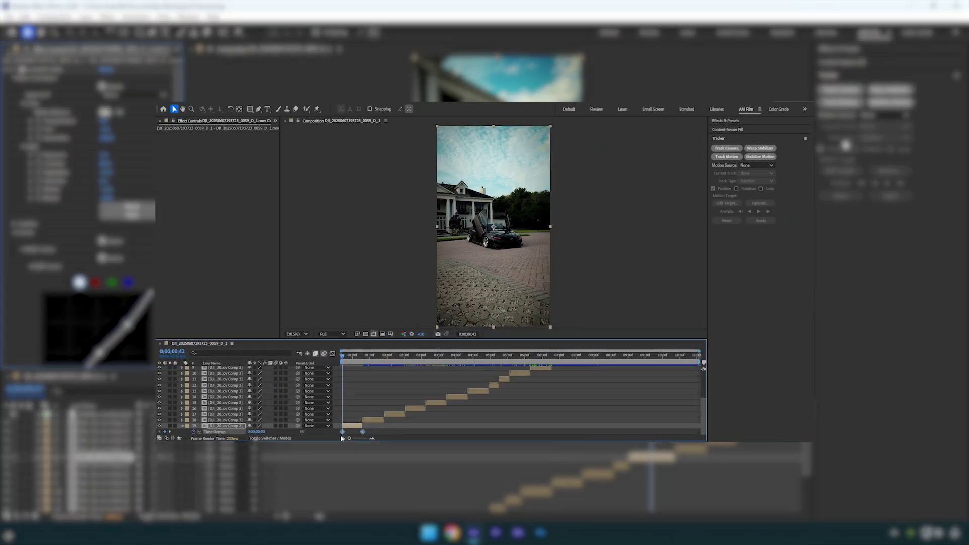
Show the time-remap speed curve, then switch to the Color Grade workspace.
key("shift+F3")
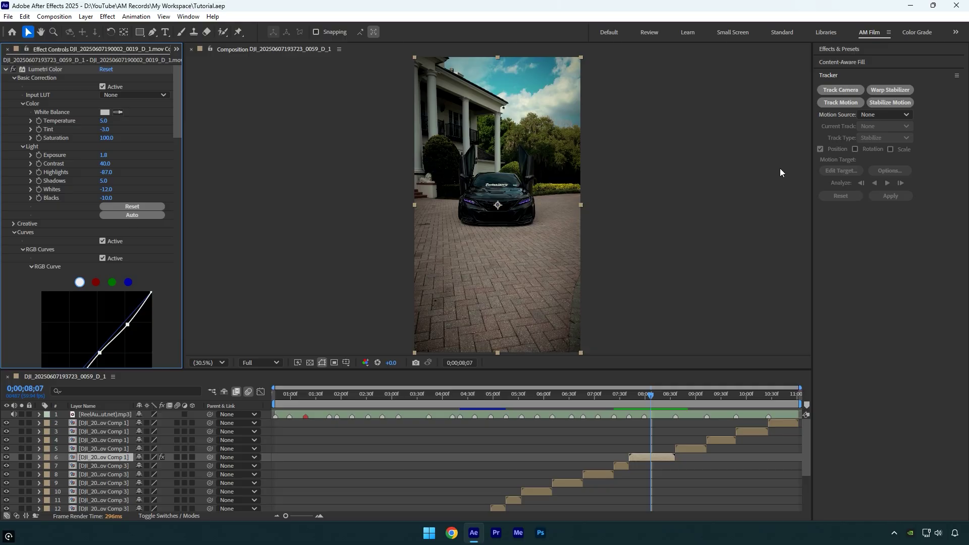
left_click(919, 33)
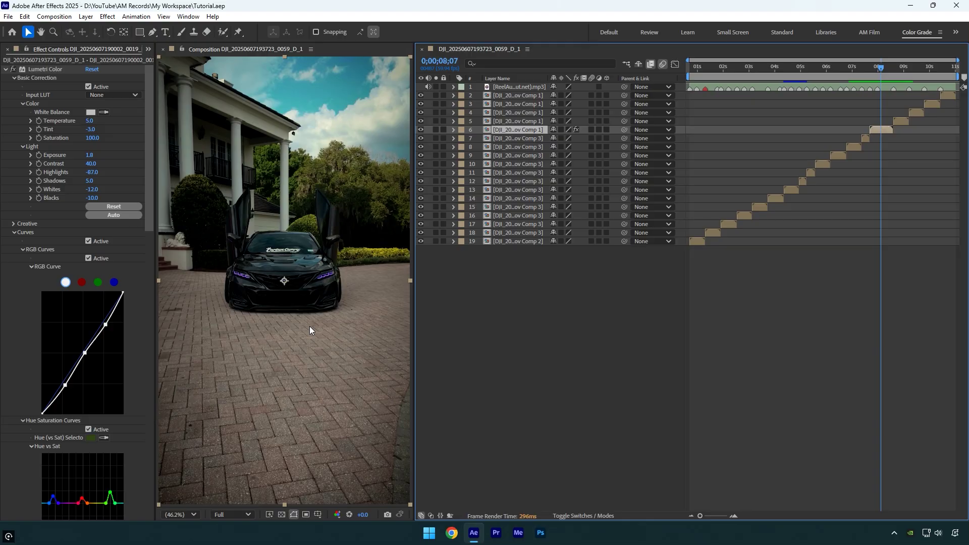
Return to AM Film and close the Tracker, Content-Aware Fill and Effects & Presets panels.
left_click(866, 32)
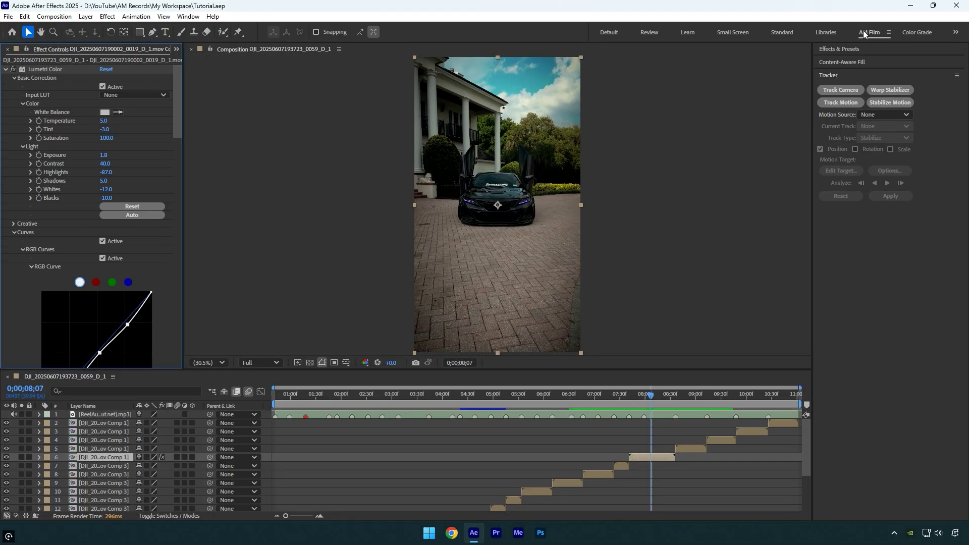
right_click(825, 76)
left_click(835, 80)
right_click(841, 63)
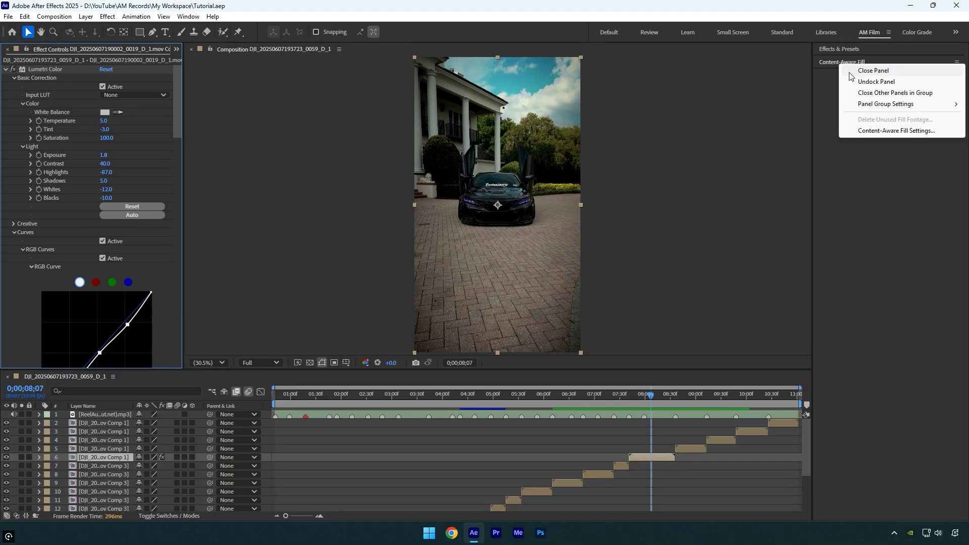
left_click(870, 70)
right_click(836, 49)
left_click(848, 58)
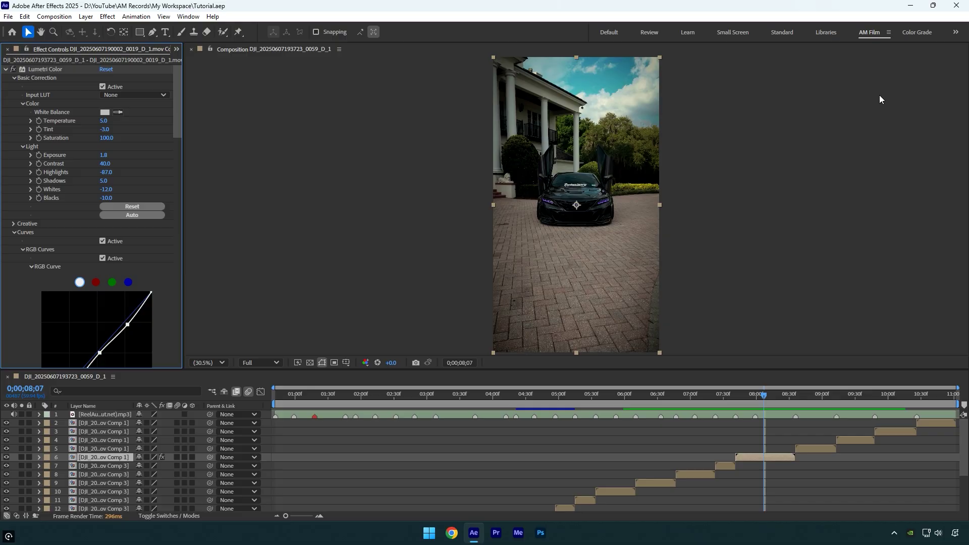
Save the trimmed AM Film layout as a new workspace called 'Tutorial'.
right_click(870, 32)
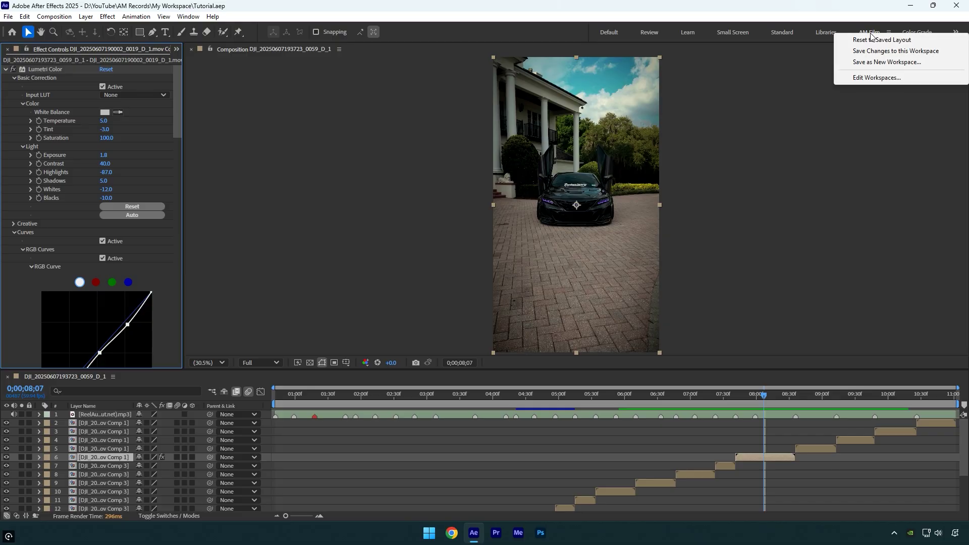
left_click(877, 65)
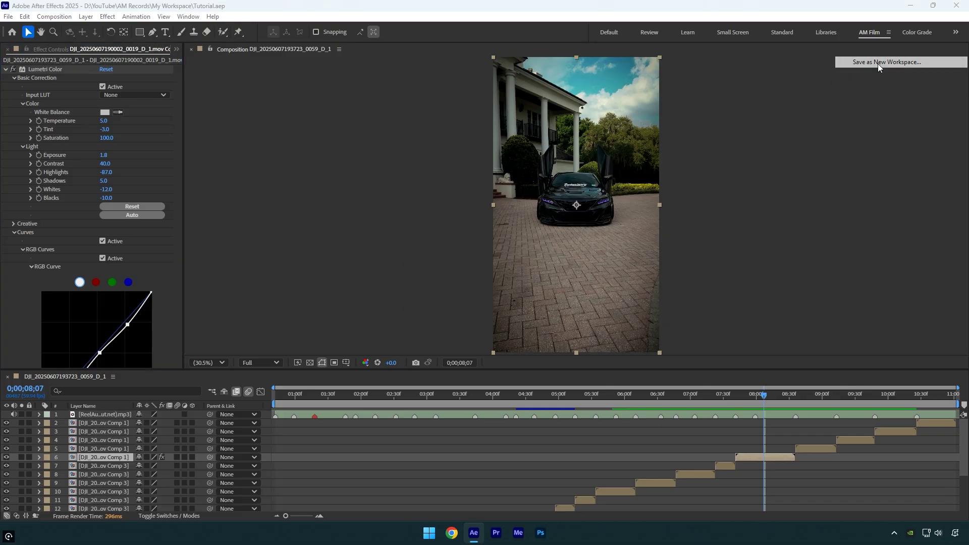
type("Tutorial")
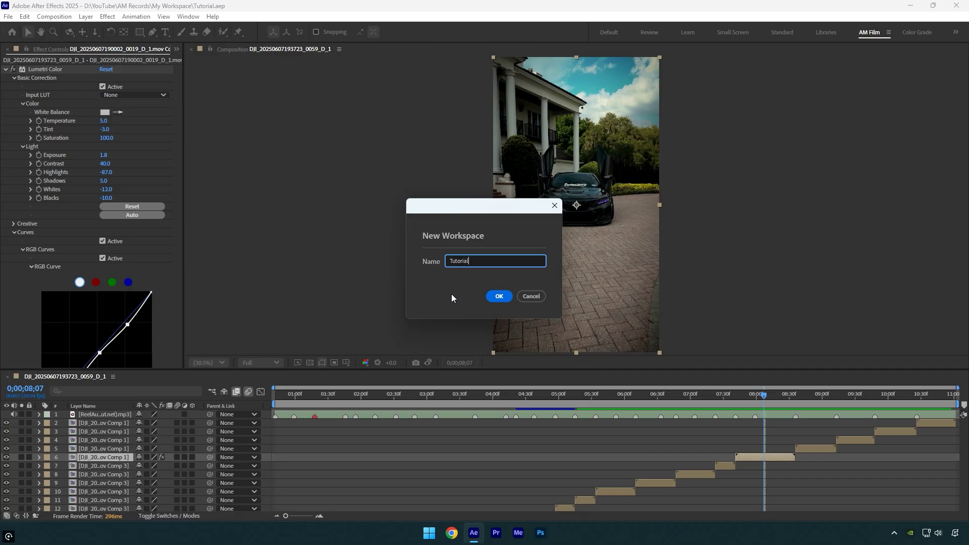
left_click(499, 295)
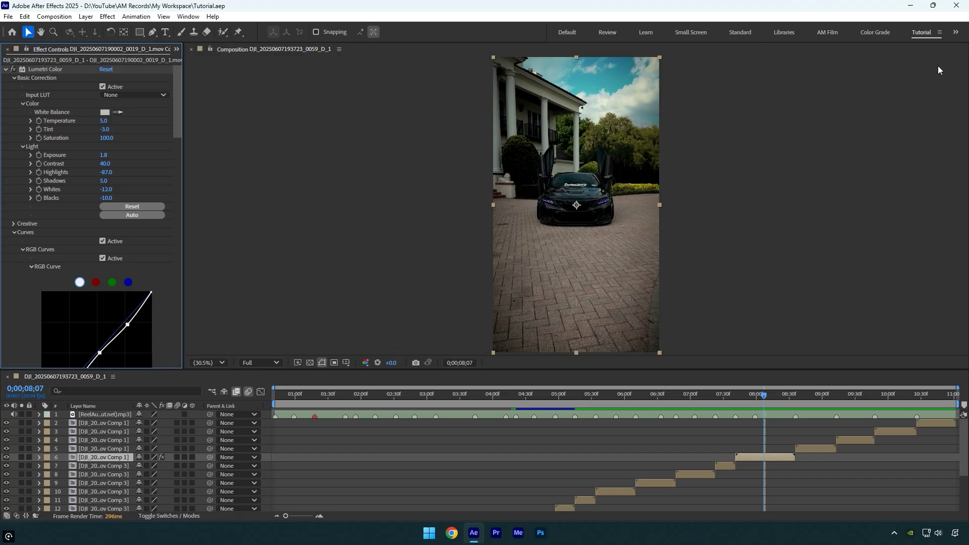
Check AM Film still holds its Tracker panels, then return to Color Grade.
left_click(826, 33)
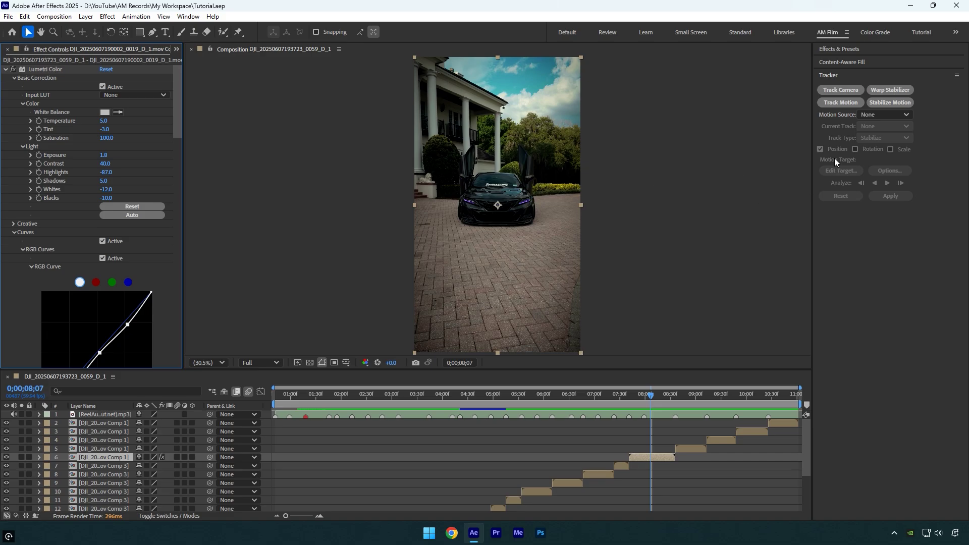
left_click(875, 32)
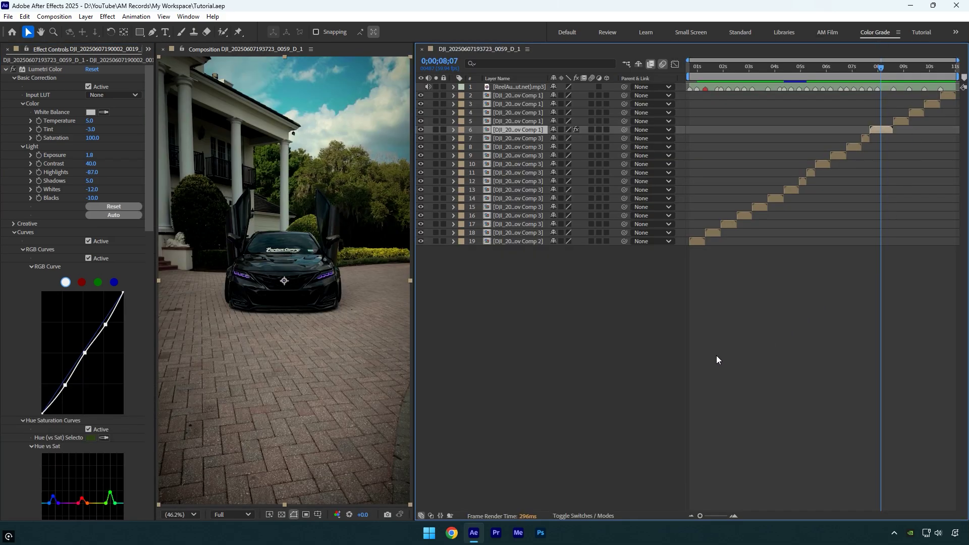